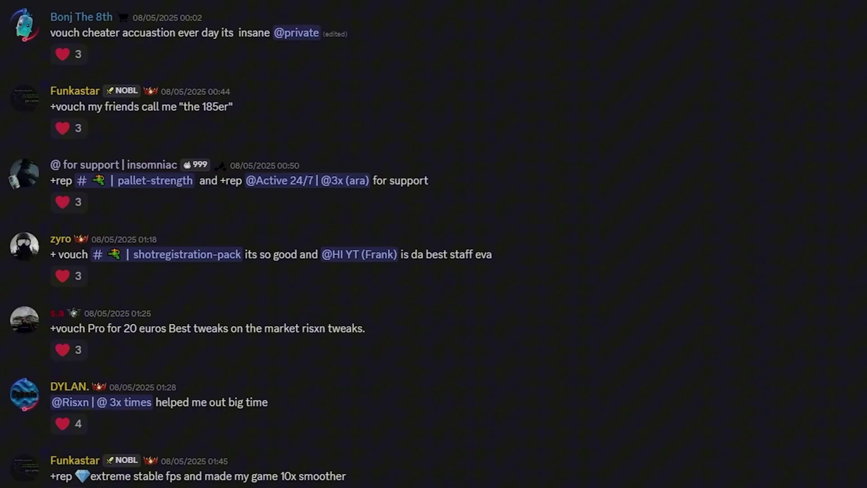
- Download the Nvidia Pack.rar attachment from Discord's free-tweaks channel
scroll(433, 244, "down", 20)
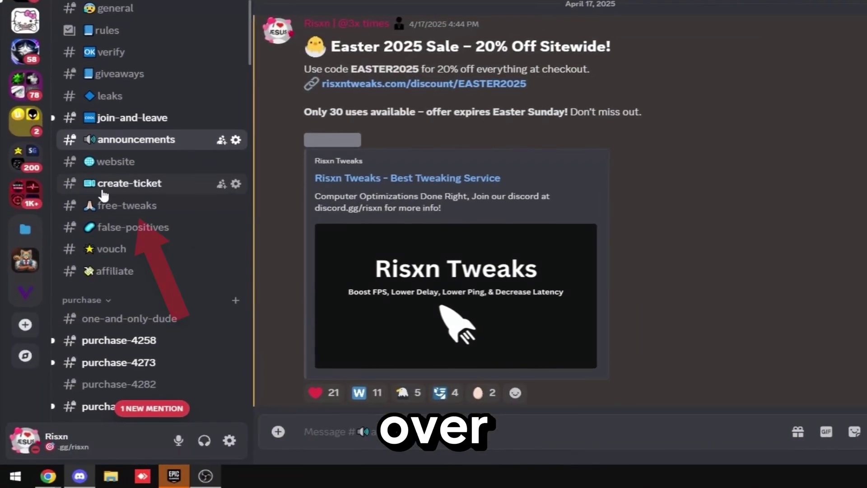
left_click(110, 204)
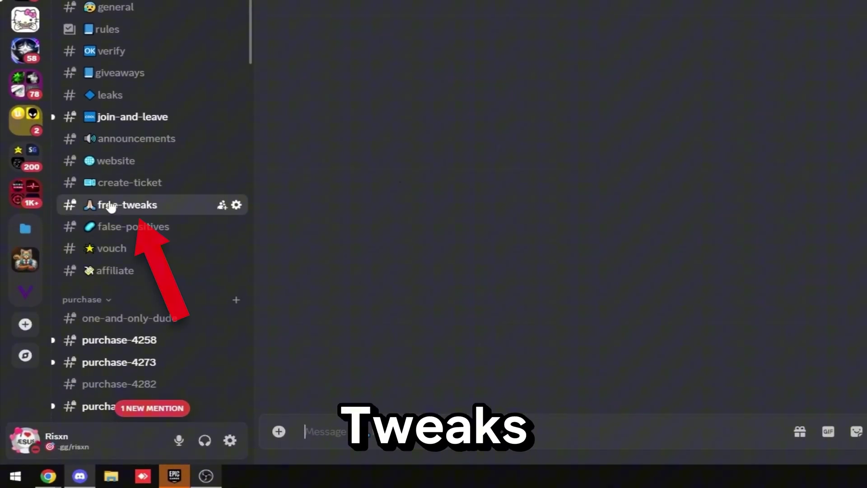
left_click(378, 371)
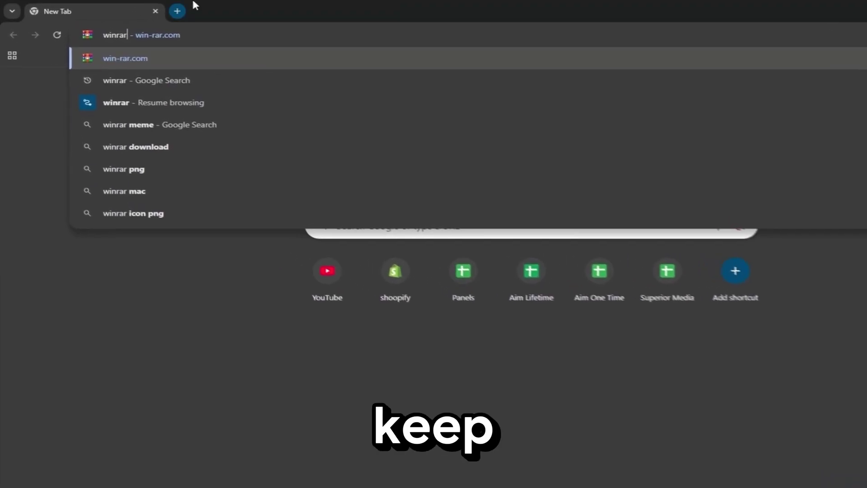
- Download WinRAR from win-rar.com and extract Nvidia Pack.rar into its own Nvidia Pack folder
left_click(161, 60)
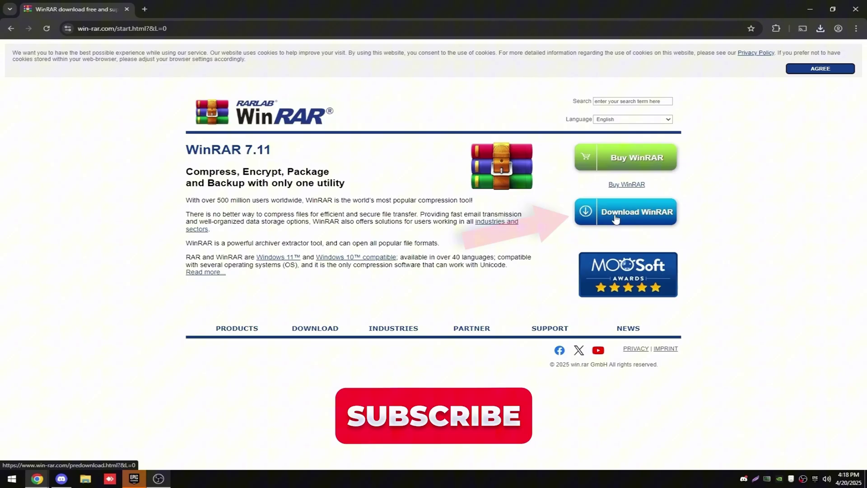
left_click(648, 222)
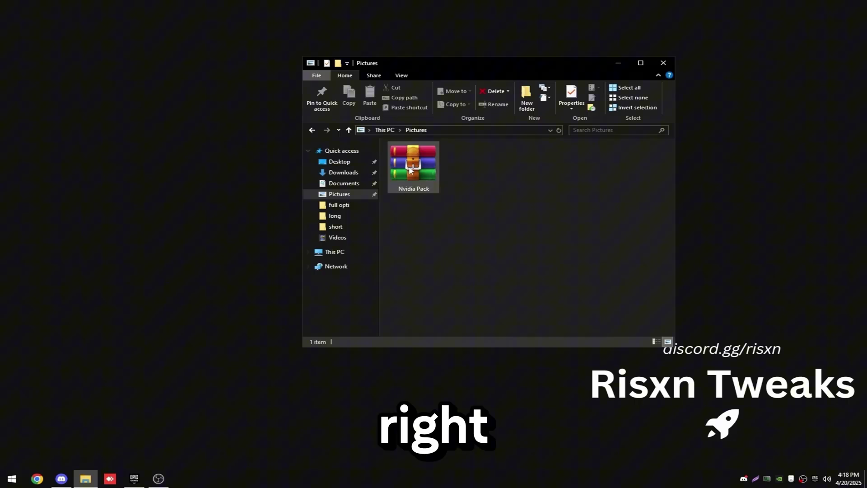
right_click(409, 166)
left_click(474, 203)
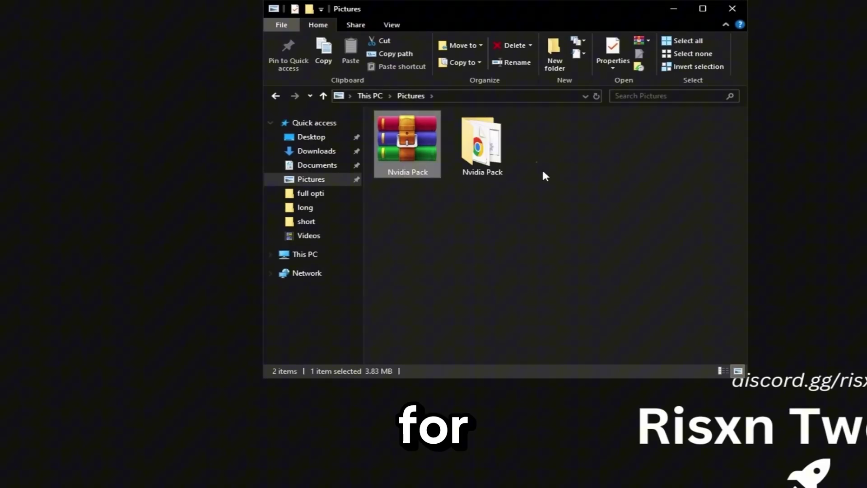
right_click(298, 487)
- Open Task Manager and confirm GPU 0 is an NVIDIA GeForce RTX 4070 SUPER
left_click(325, 487)
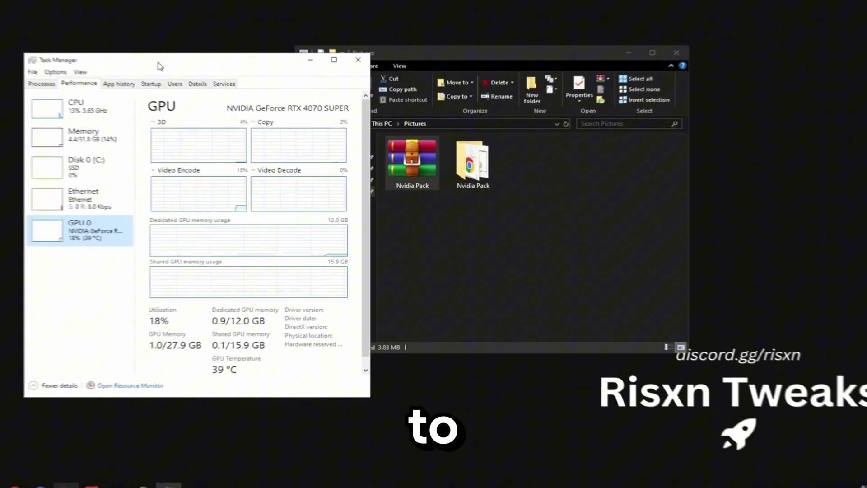
left_click_drag(159, 67, 330, 53)
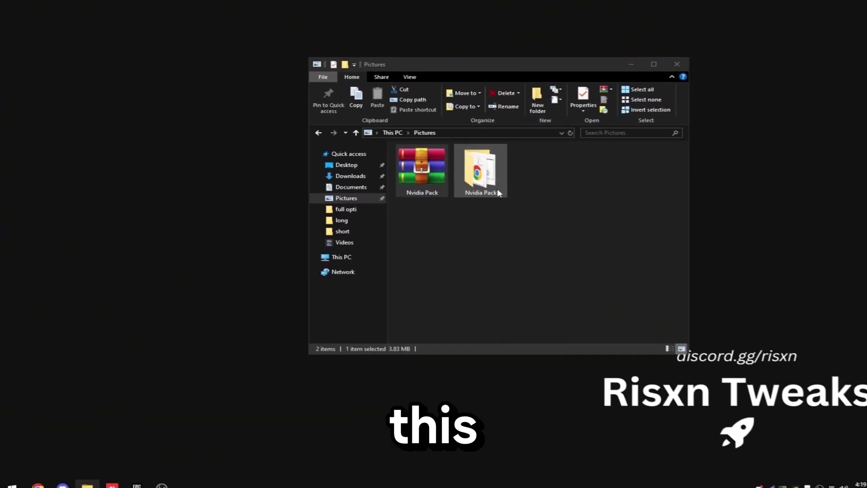
- Open the Nvidia Pack folder and run NVCleanstall_1.16.0 as administrator
double_click(498, 193)
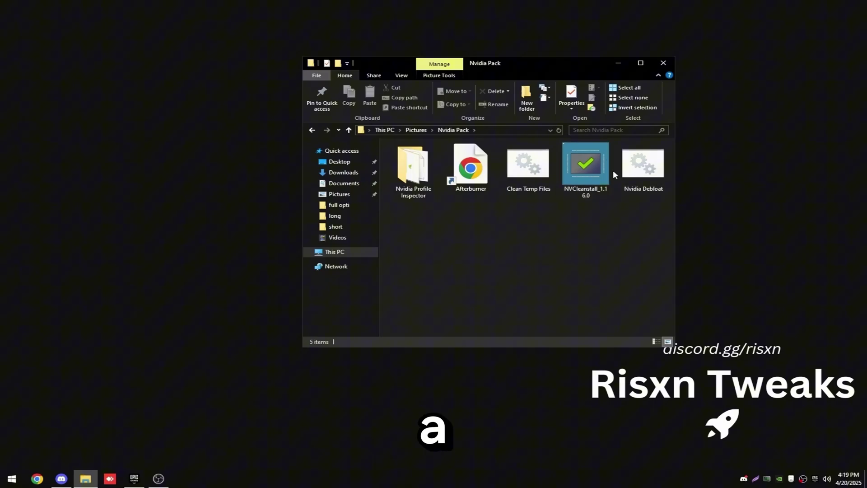
right_click(586, 186)
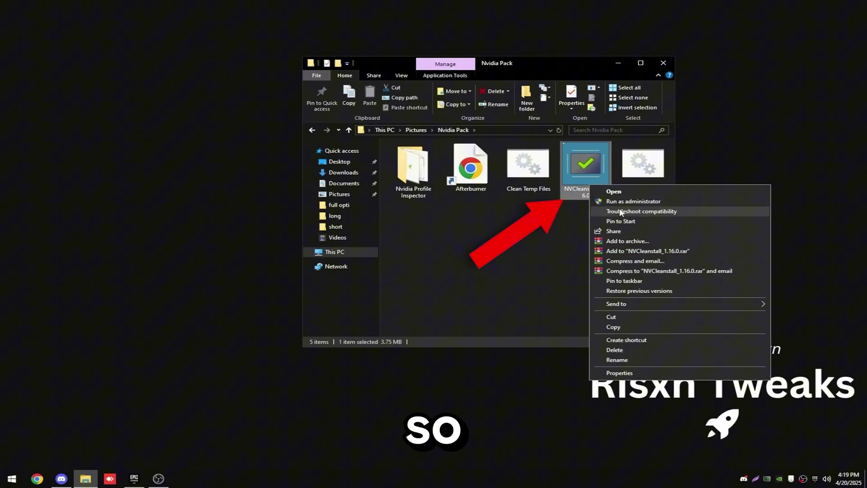
left_click(649, 204)
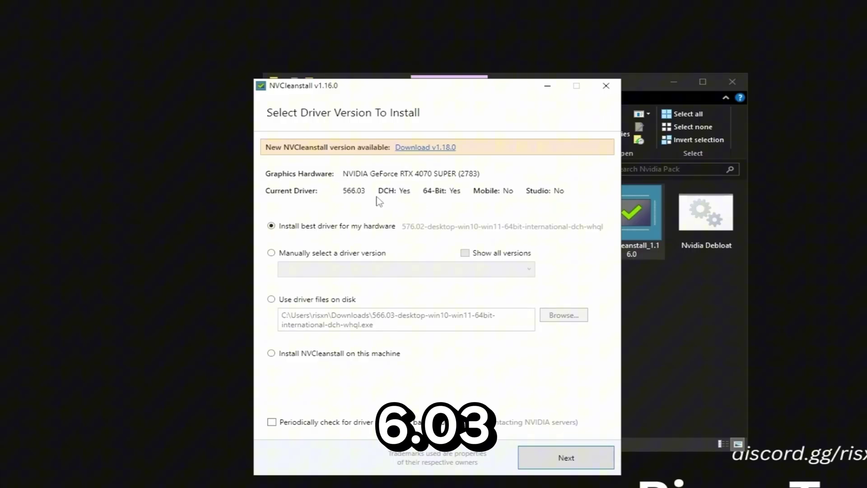
- Choose driver 566.03 Windows 10 64-bit Desktop DCH from the version list and continue
left_click(350, 271)
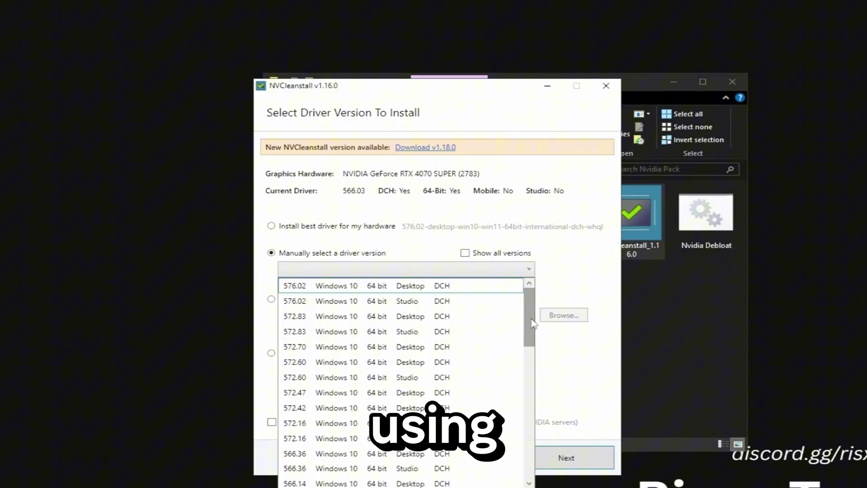
left_click_drag(532, 322, 537, 357)
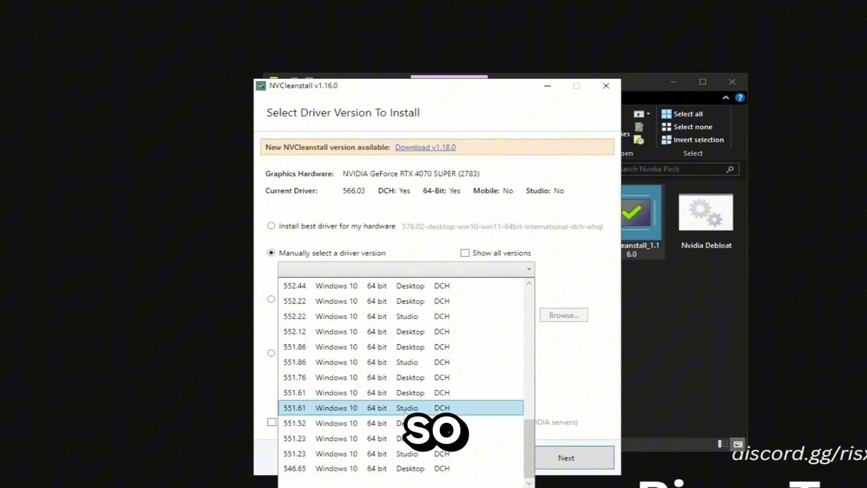
scroll(321, 395, "down", 1)
left_click(334, 393)
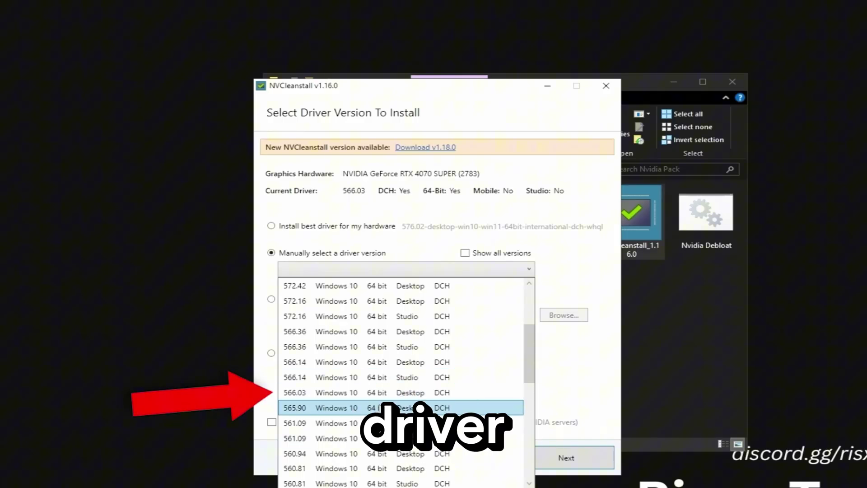
left_click(408, 394)
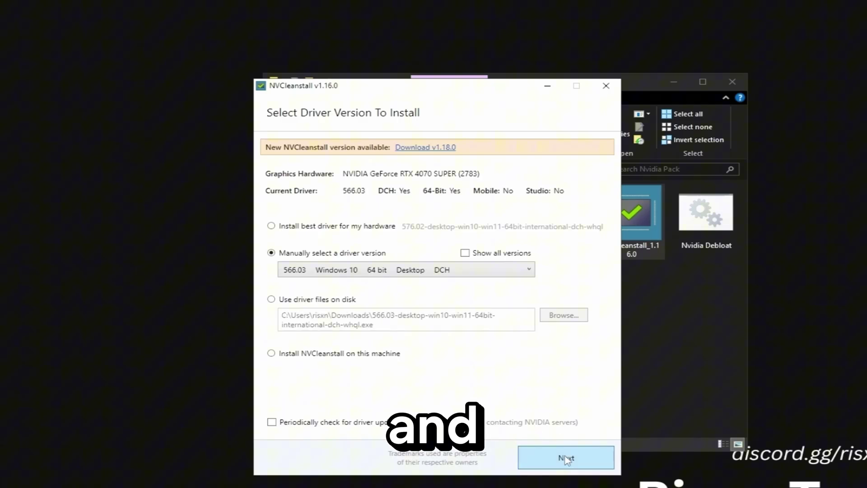
left_click(566, 461)
- Keep only the required Display Driver component selected and proceed
scroll(358, 204, "down", 1)
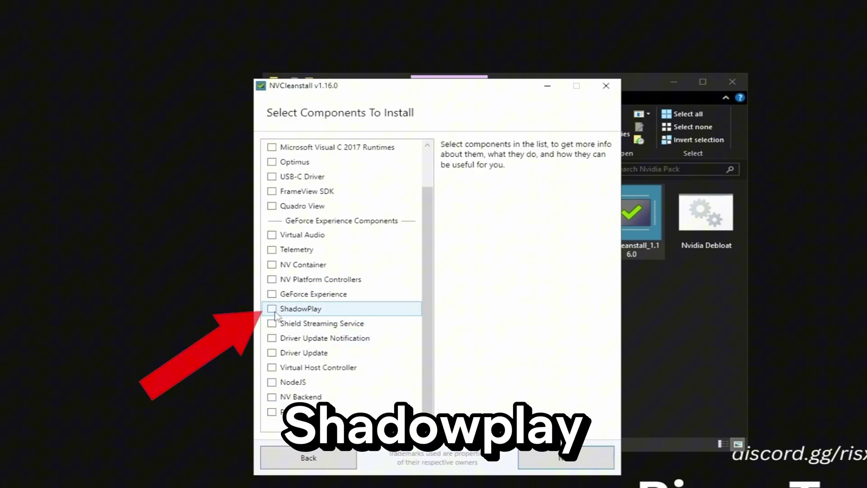
scroll(339, 407, "up", 1)
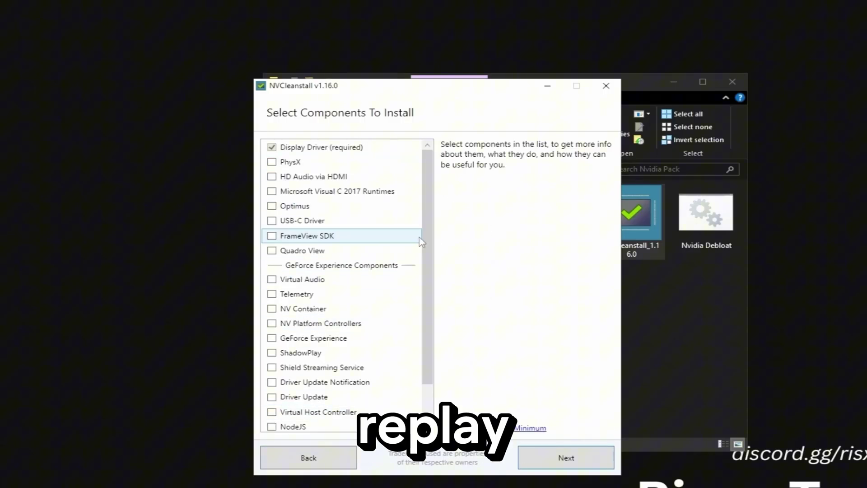
left_click(568, 458)
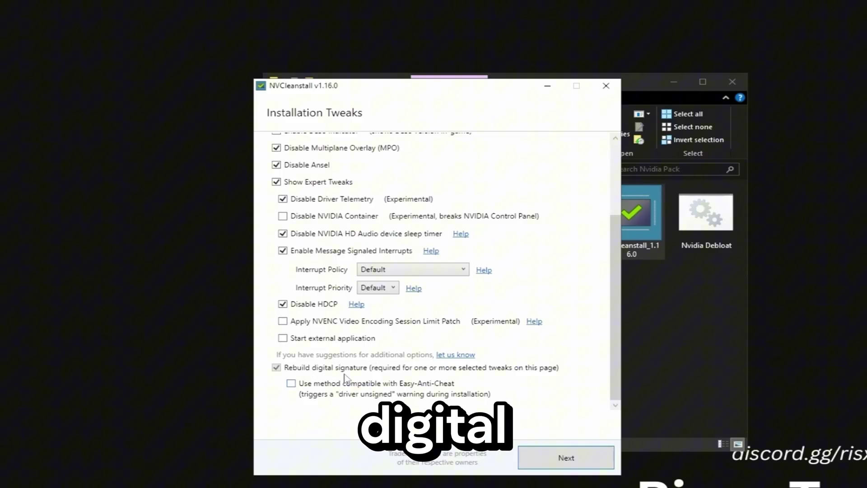
- Enable the Easy-Anti-Cheat compatible signing method and build the customized 566.03 installer
left_click(336, 388)
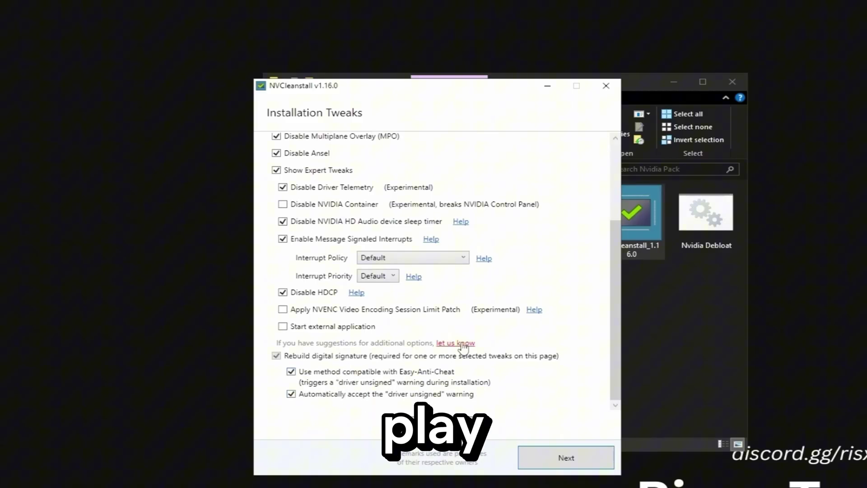
left_click(548, 470)
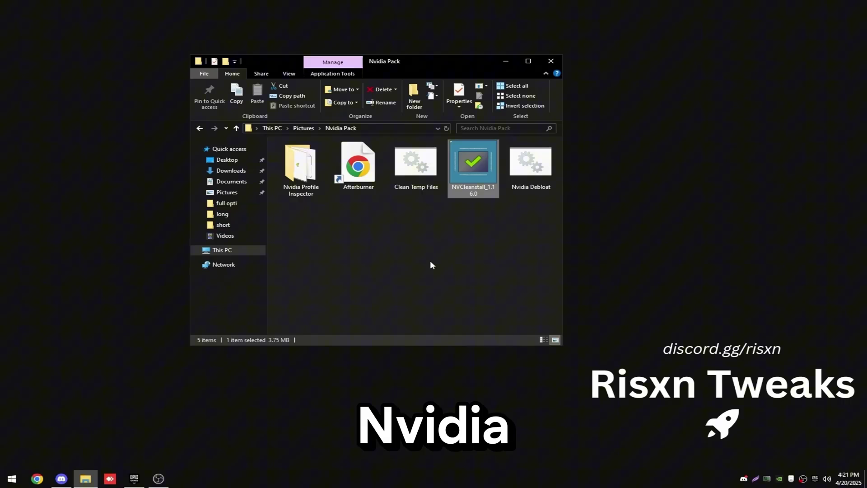
- Run the Nvidia Debloat script as administrator, allowing it past the SmartScreen warning
left_click(466, 224)
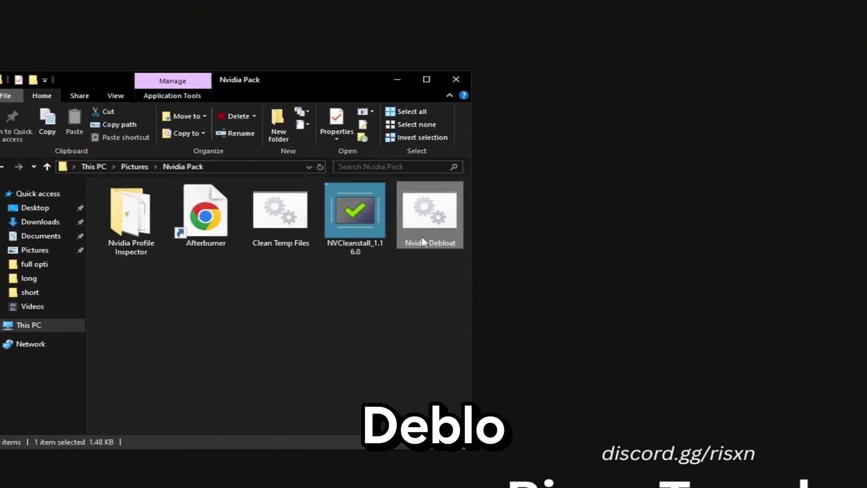
right_click(424, 242)
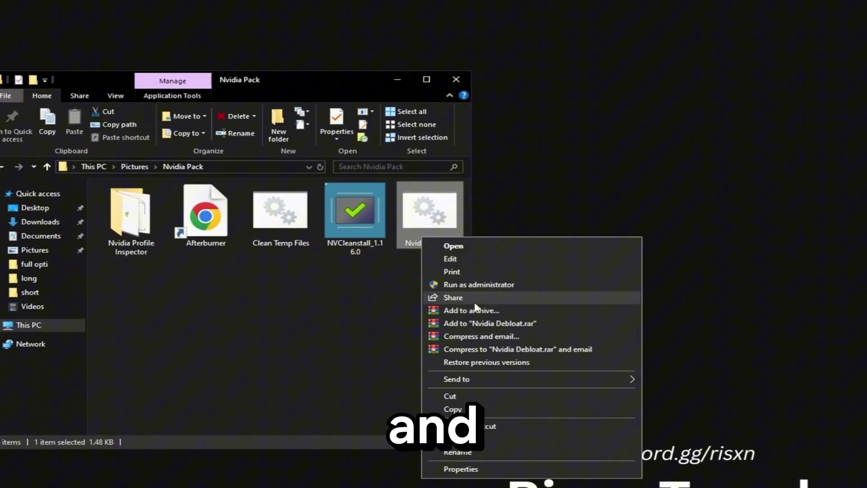
left_click(481, 283)
left_click(179, 230)
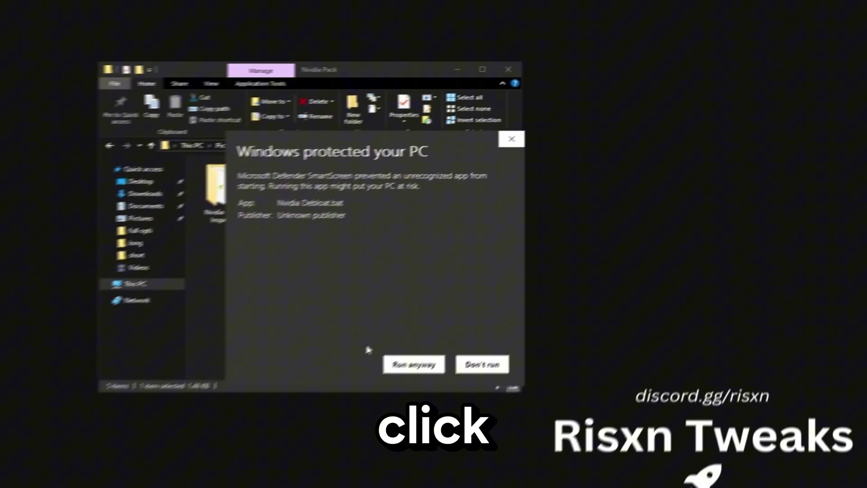
left_click(345, 423)
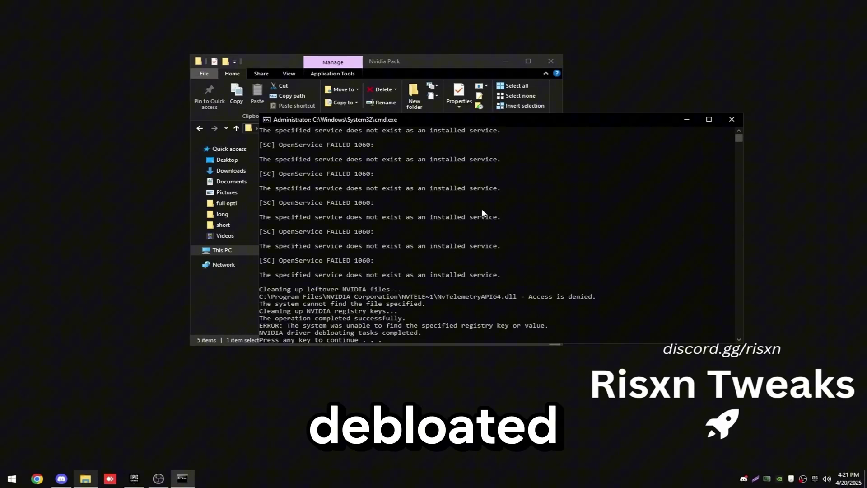
- Close the finished debloat console and run Clean Temp Files as administrator
key("Return")
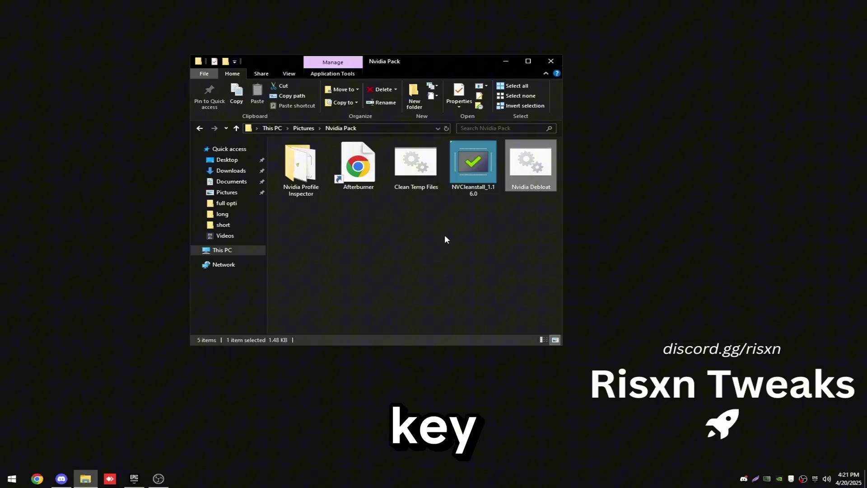
right_click(421, 174)
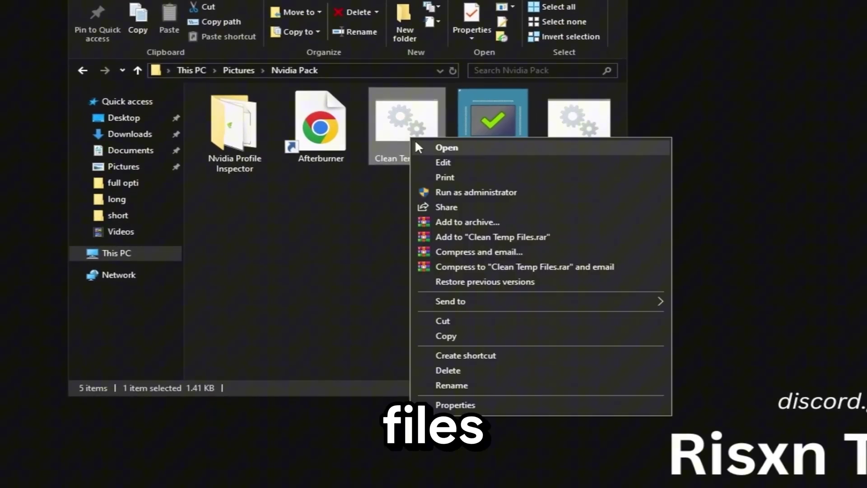
left_click(457, 192)
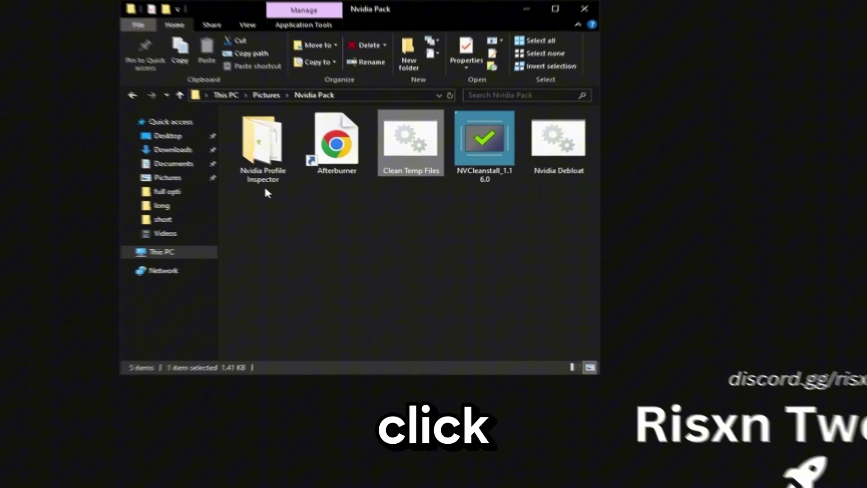
- Launch nvidiaProfileInspector as administrator from the Nvidia Profile Inspector folder
double_click(299, 187)
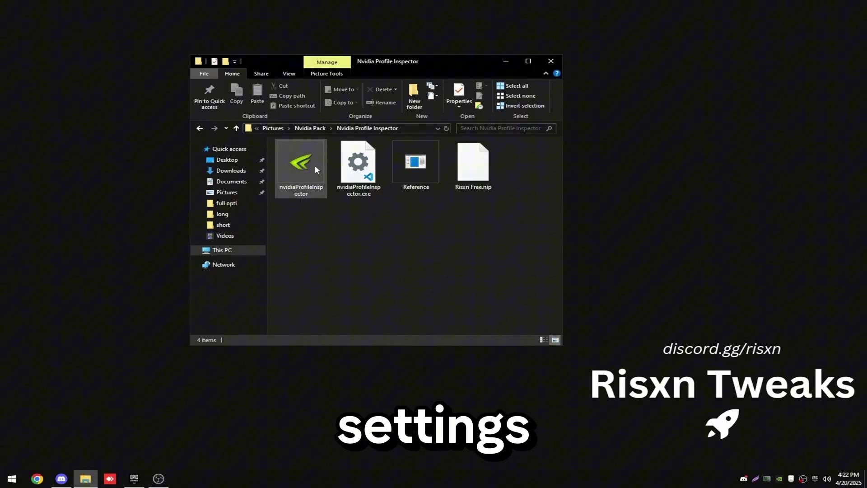
right_click(315, 164)
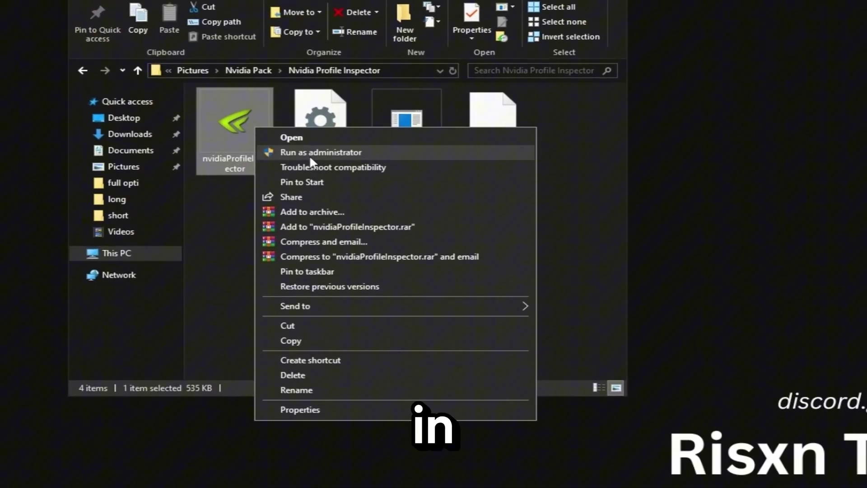
left_click(309, 155)
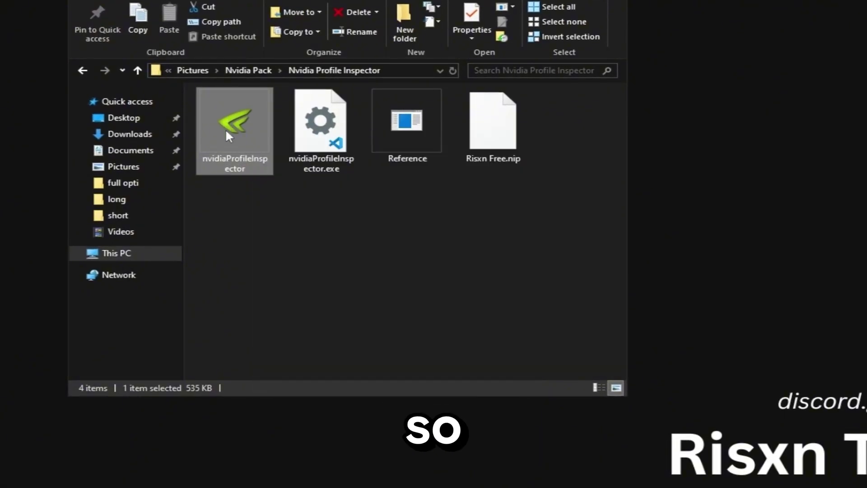
right_click(251, 179)
left_click(284, 190)
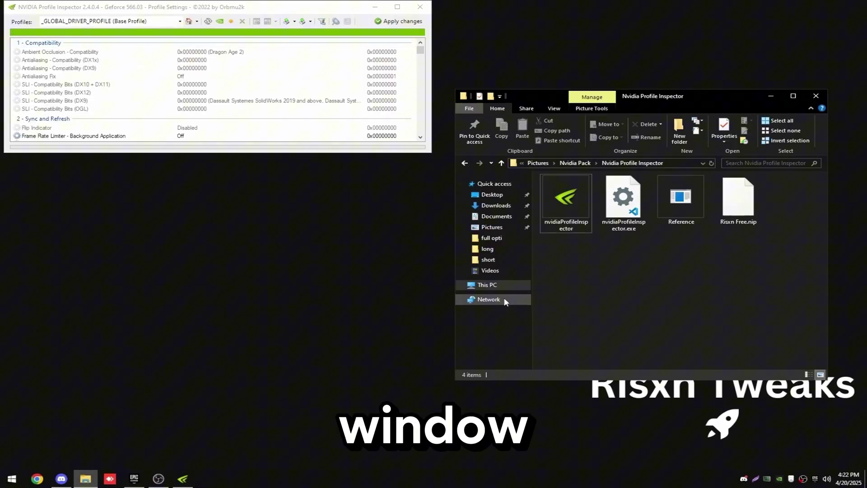
- Import the Risxn Free.nip profile into Profile Inspector, then close it
left_click(736, 219)
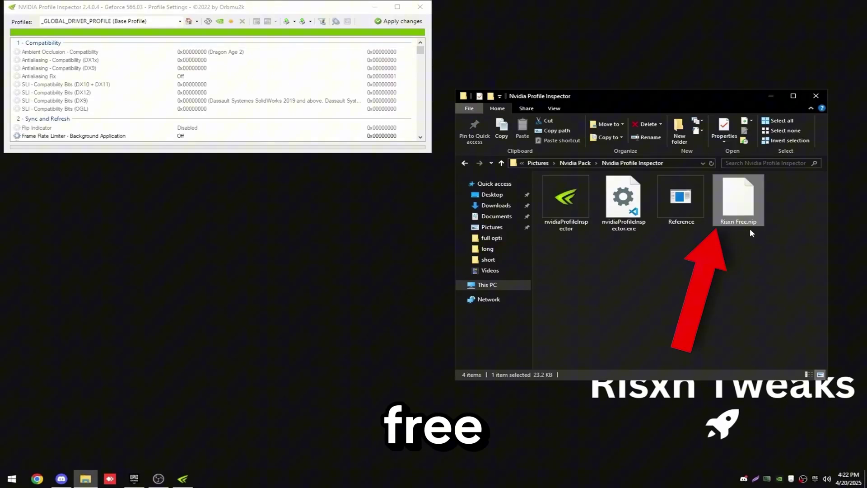
left_click_drag(734, 206, 217, 86)
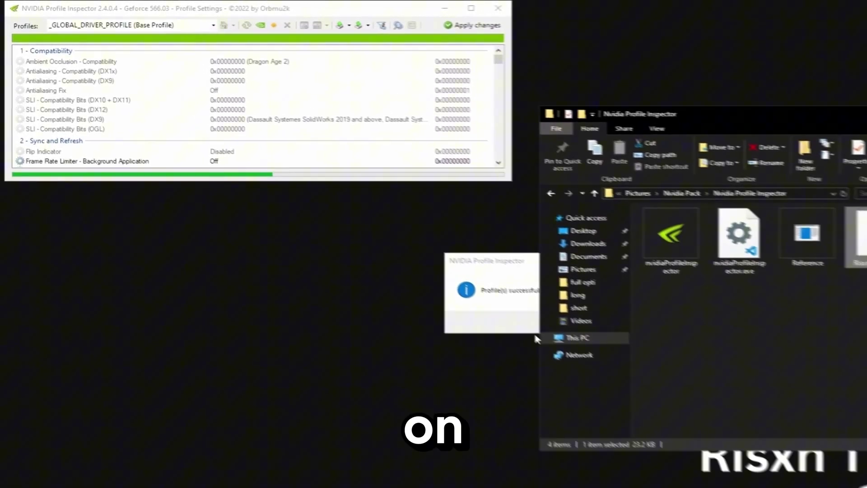
left_click(603, 343)
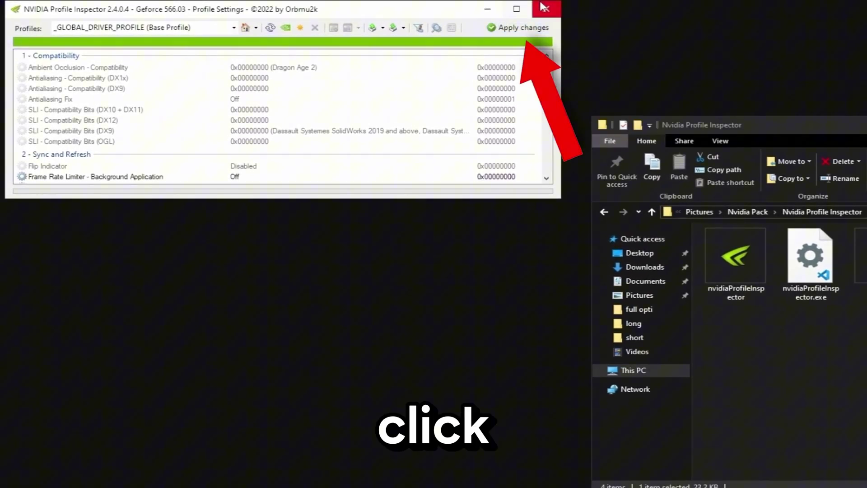
left_click(545, 10)
- From the Nvidia Pack folder, download MSI Afterburner 4.6.5 (Final) from the msi.com page
key("alt+Up")
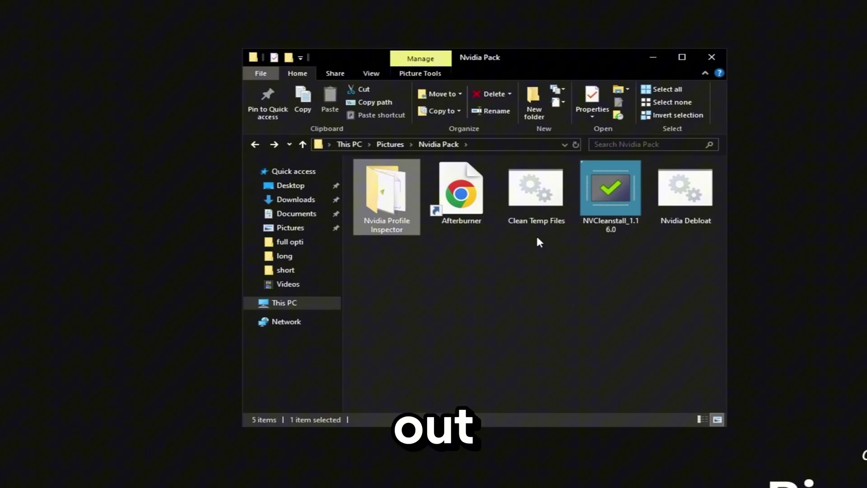
double_click(465, 224)
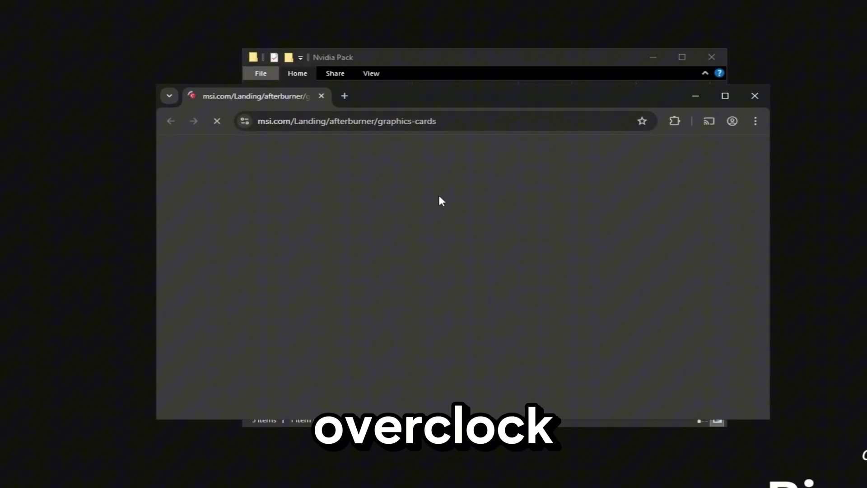
scroll(438, 193, "down", 4)
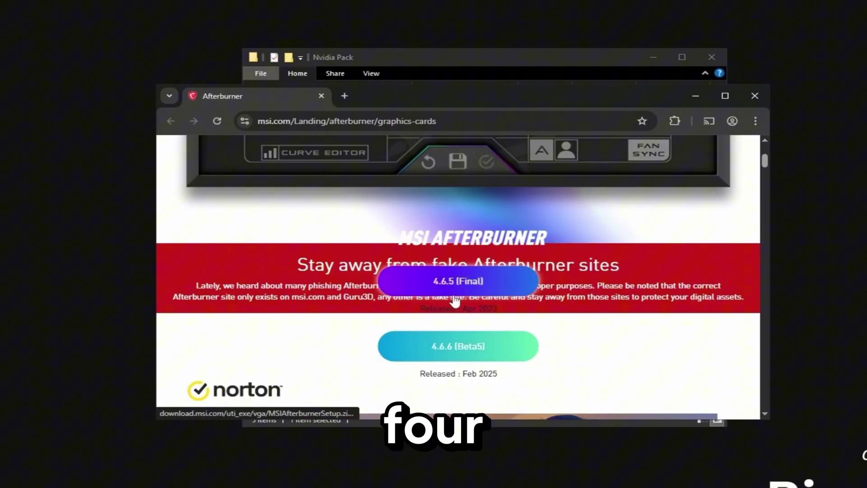
- Extract the MSIAfterburnerSetup zip here to get MSIAfterburnerInstaller465
right_click(267, 281)
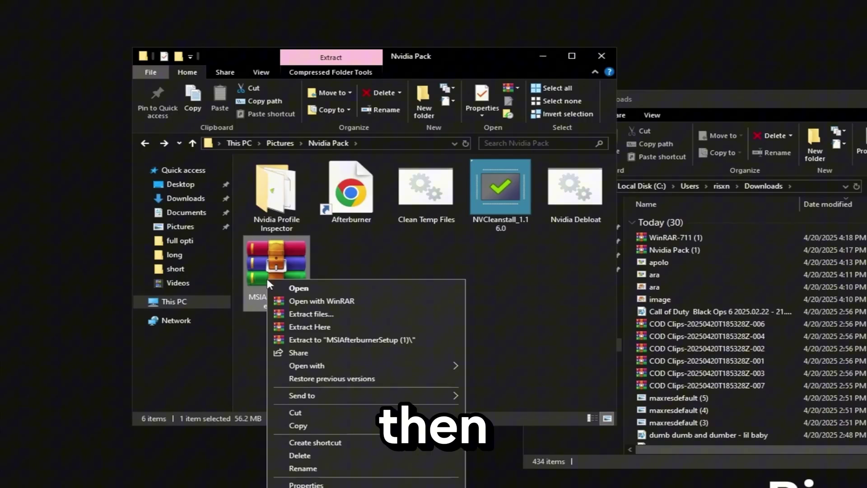
left_click(311, 327)
left_click(519, 226)
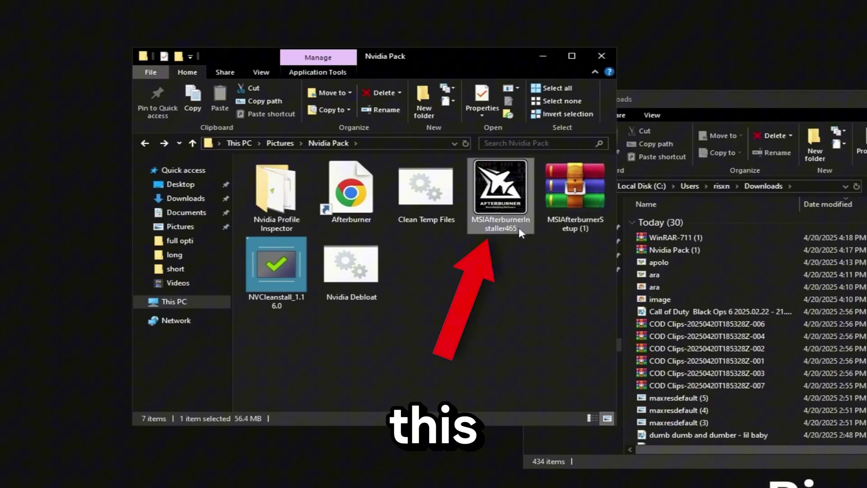
- Run MSIAfterburnerInstaller465 and install Afterburner with Norton 360 for Gamer unticked
double_click(499, 208)
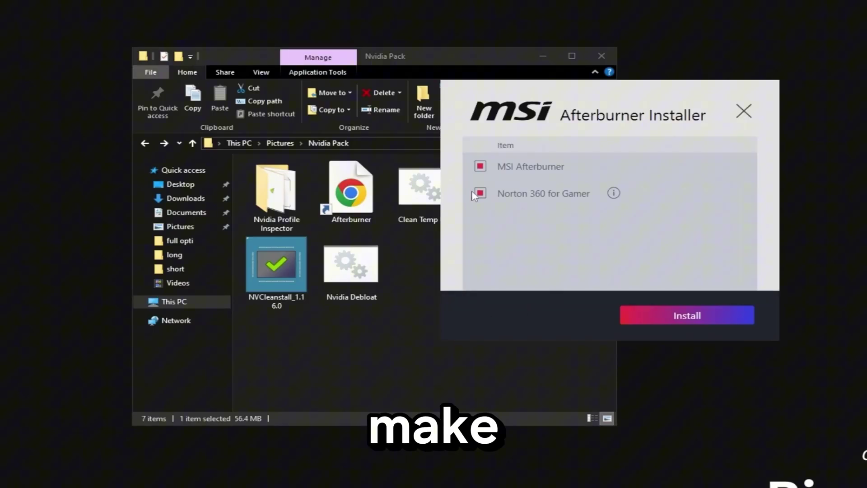
left_click(482, 195)
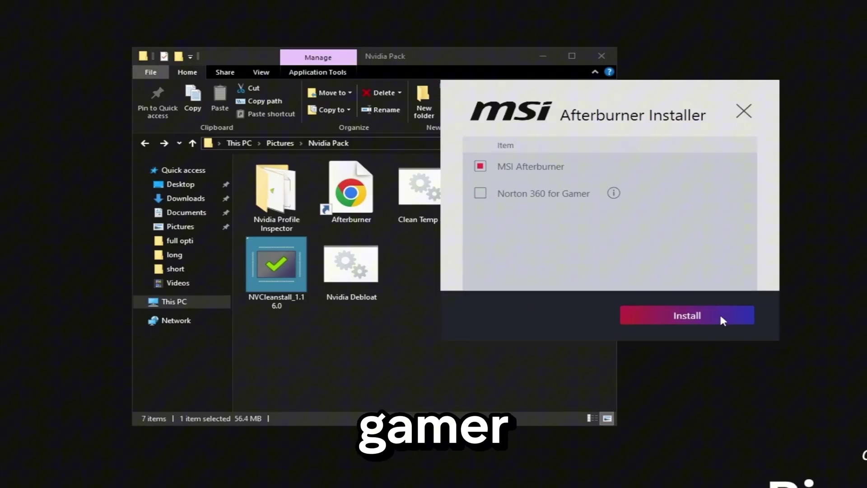
left_click(687, 316)
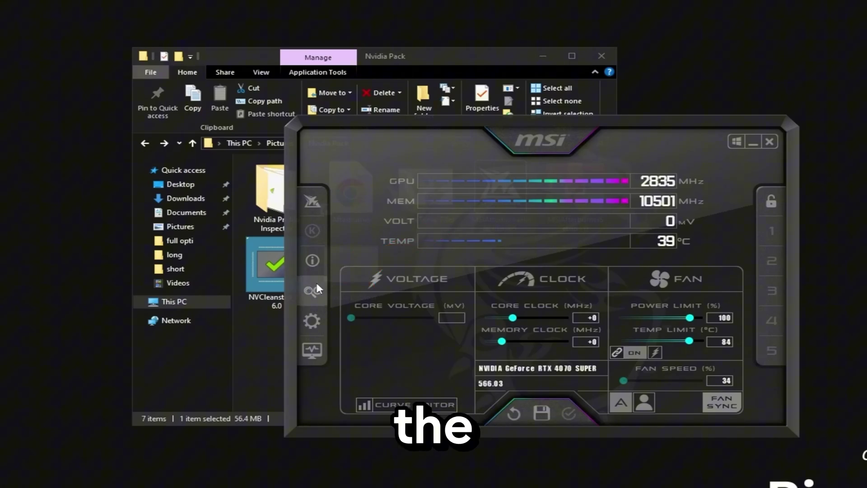
- Scan with the OC Scanner and apply a +225 MHz core, +175 MHz memory offset
left_click(316, 295)
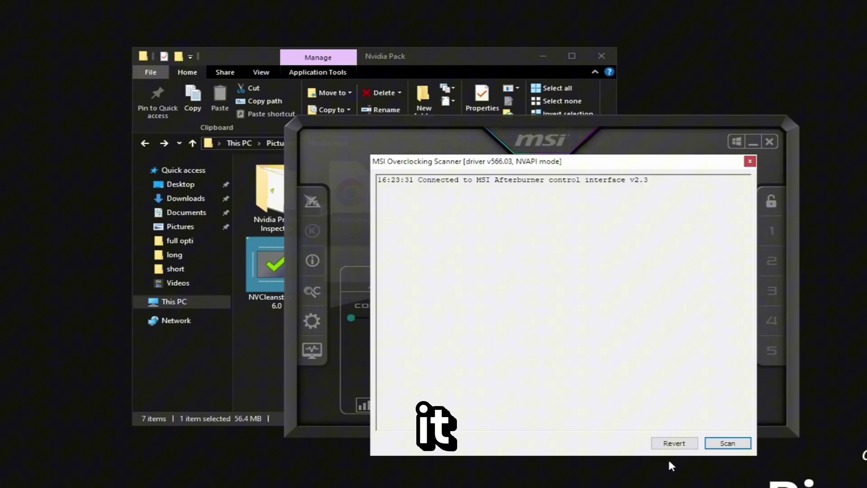
left_click(718, 447)
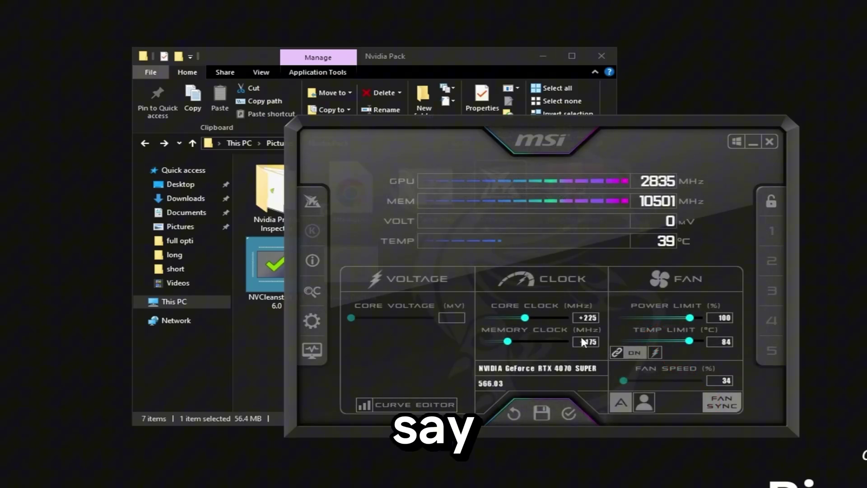
left_click(566, 417)
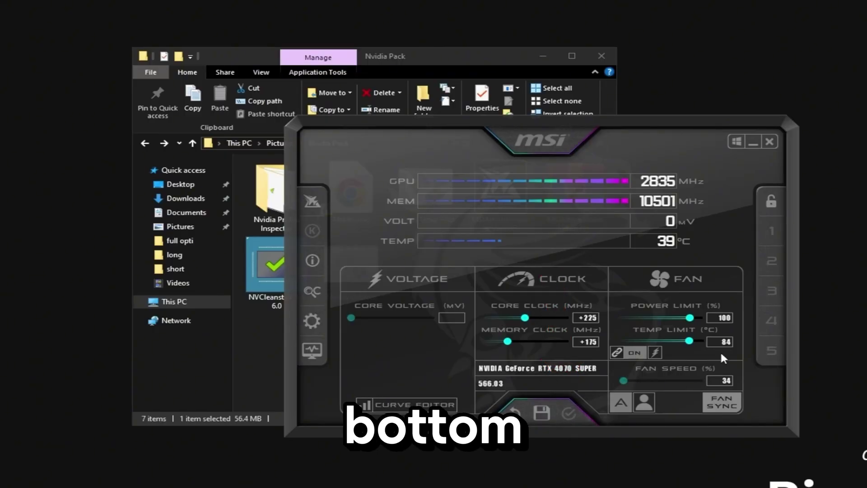
- Make the overclock load at Windows startup, then close MSI Afterburner
left_click(735, 142)
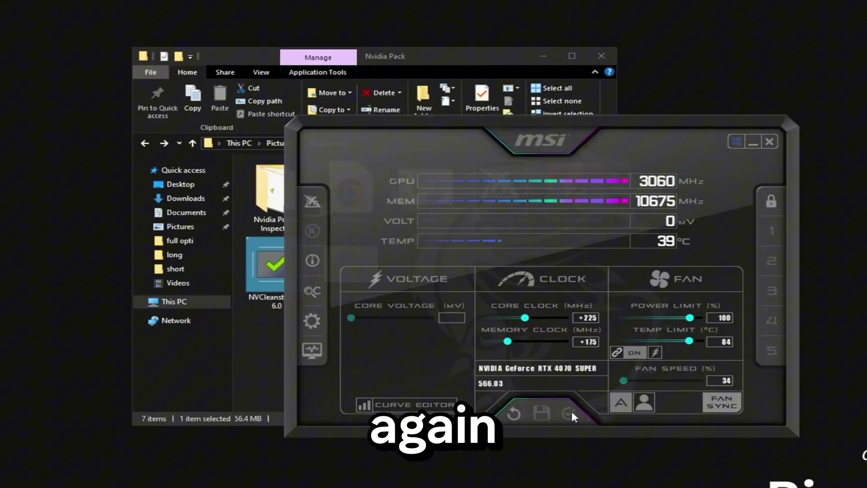
left_click_drag(699, 187, 722, 161)
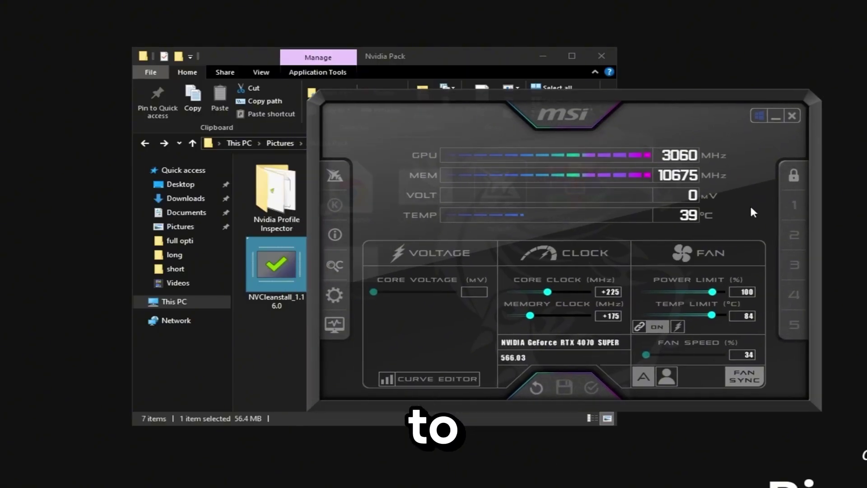
left_click(792, 117)
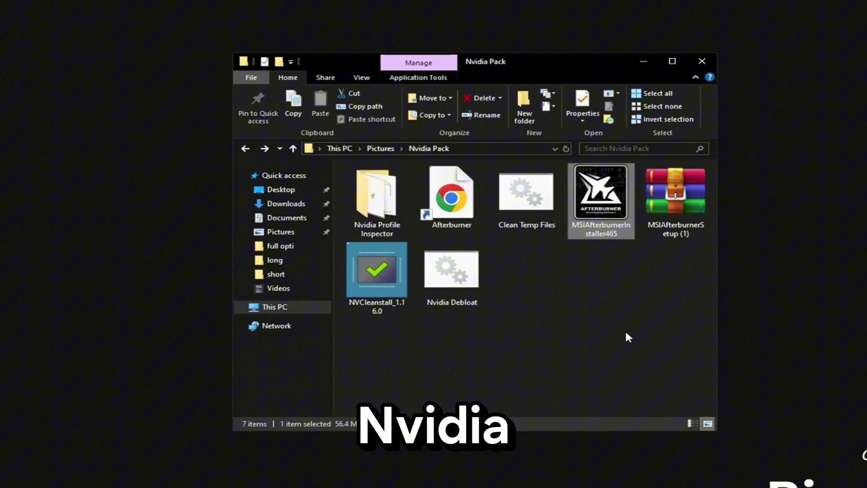